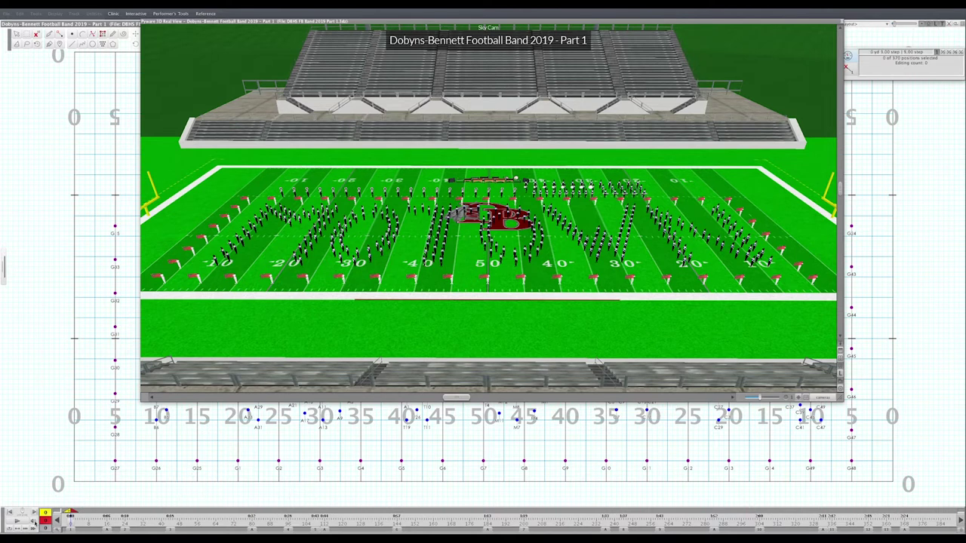
- Play the Part 1 drill animation with audio, turn the volume up, and run to Set 3A, count 68
{"action": "left_click", "coordinate": [33, 522]}
{"action": "left_click", "coordinate": [17, 521]}
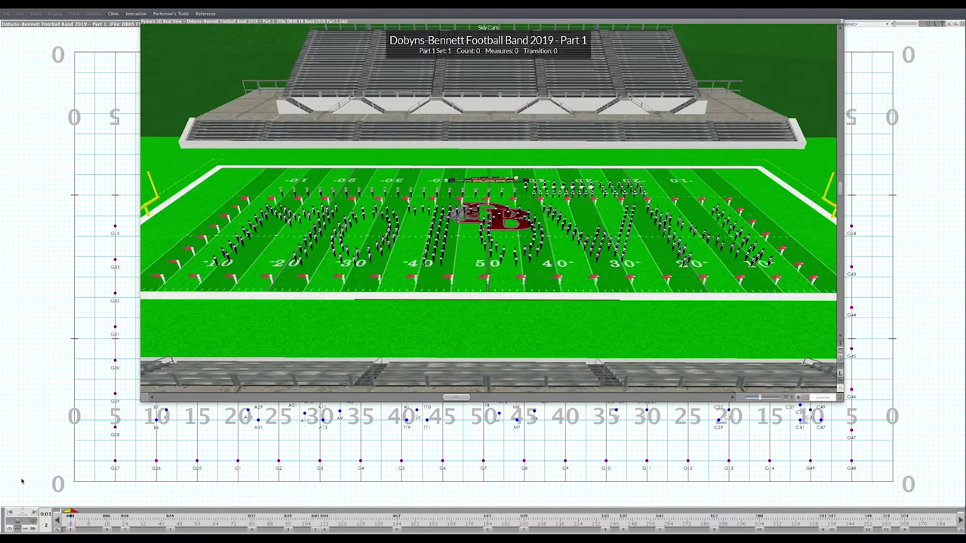
{"action": "key", "text": "XF86AudioRaiseVolume"}
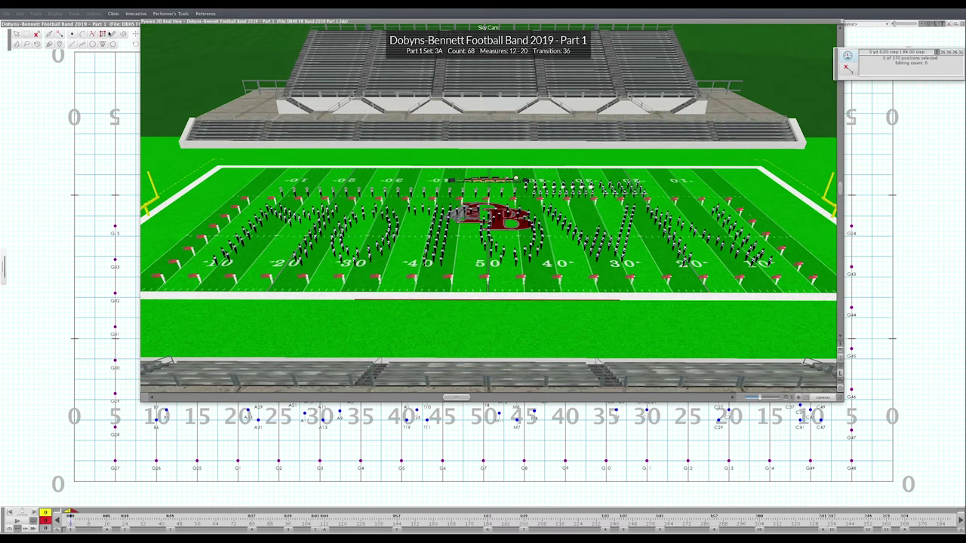
- Start a Full HD perspective-view movie through Utilities > Create Movie and launch a recorder
{"action": "left_click", "coordinate": [95, 15]}
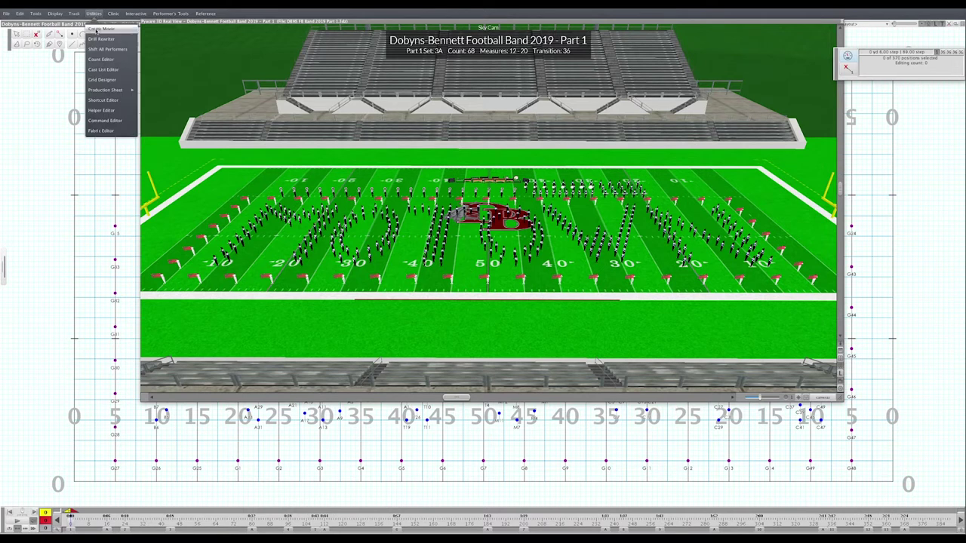
{"action": "left_click", "coordinate": [98, 29]}
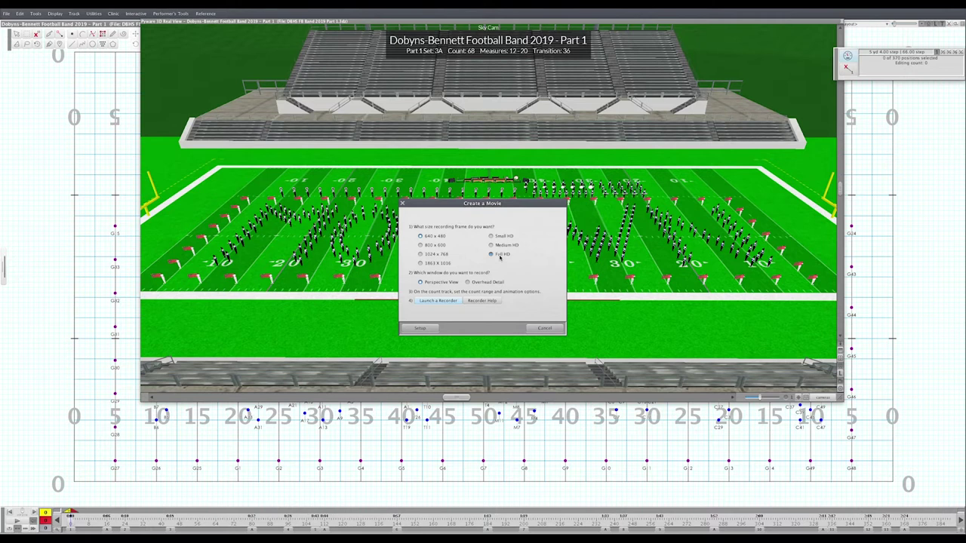
{"action": "left_click_drag", "start_coordinate": [495, 205], "coordinate": [476, 204]}
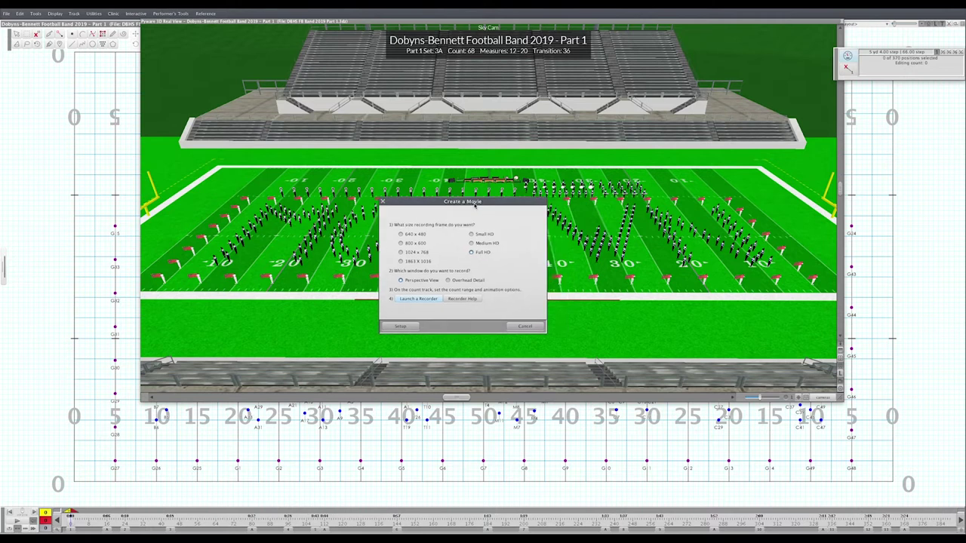
{"action": "left_click", "coordinate": [433, 301]}
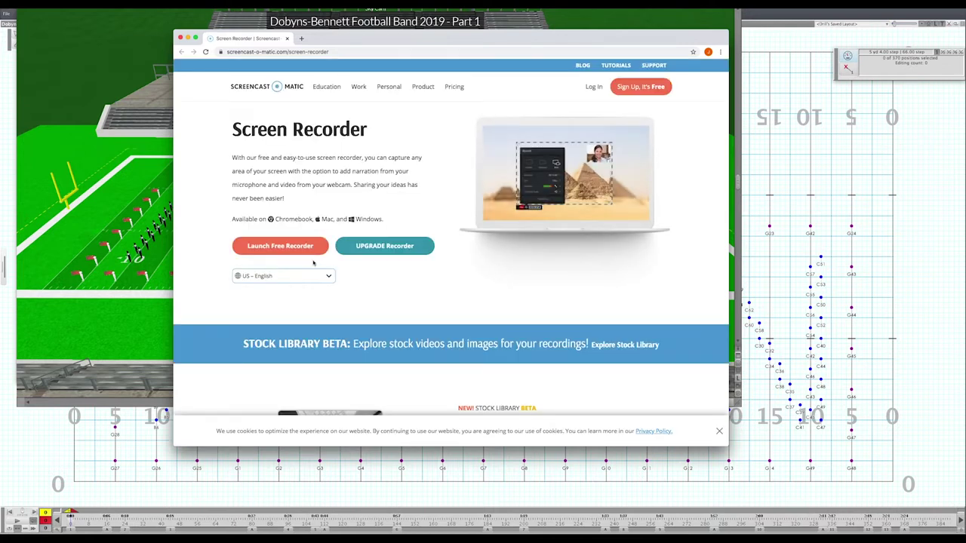
- Launch the free Screencast-O-Matic recorder and allow Screen Recorder Launcher.app to open
{"action": "left_click", "coordinate": [280, 250]}
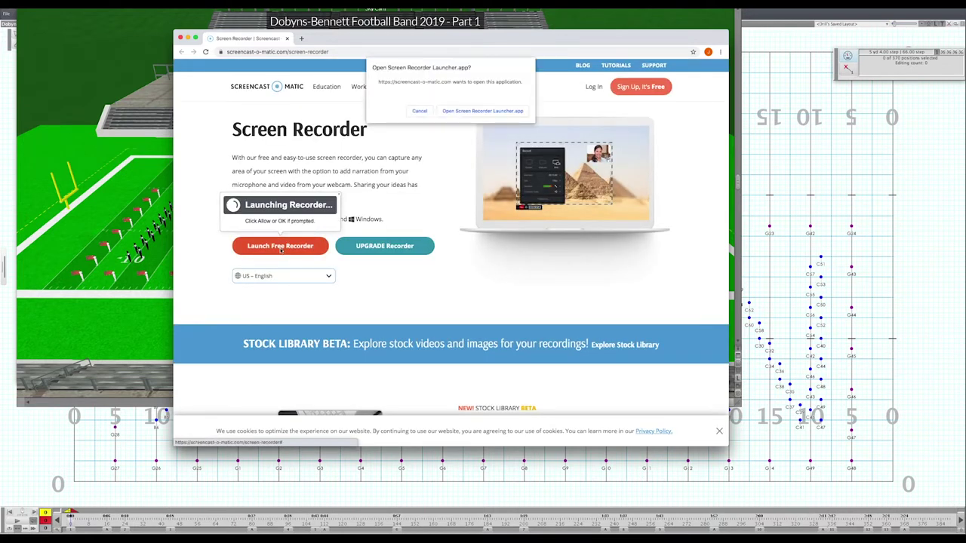
{"action": "left_click", "coordinate": [469, 112]}
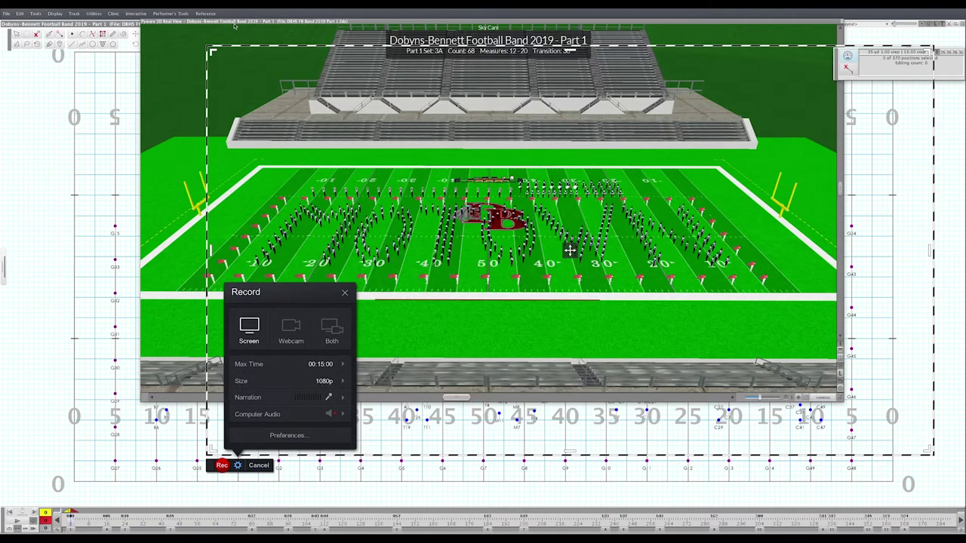
- Fit the Real View window inside the recording frame and set narration to the Built-in Microphone
{"action": "left_click_drag", "start_coordinate": [236, 24], "coordinate": [300, 43]}
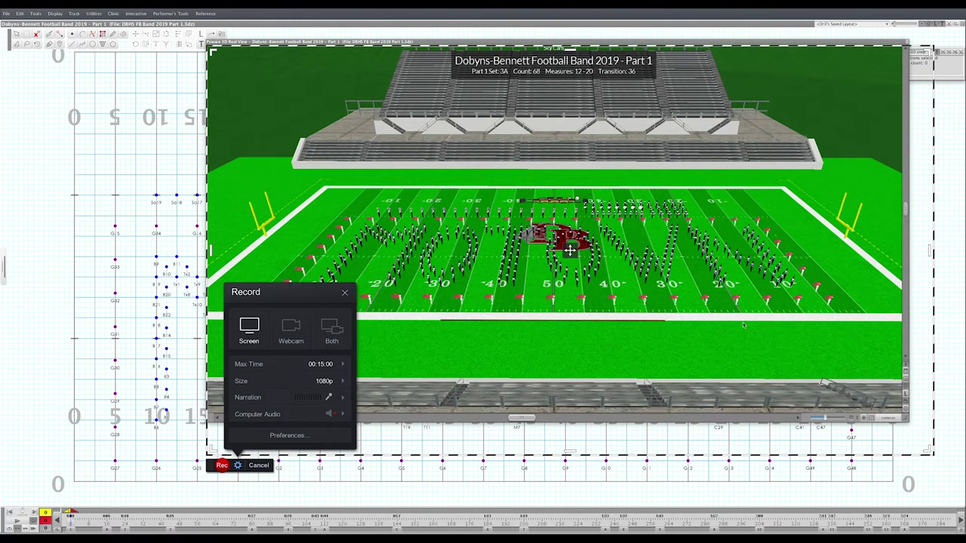
{"action": "left_click_drag", "start_coordinate": [909, 421], "coordinate": [937, 461]}
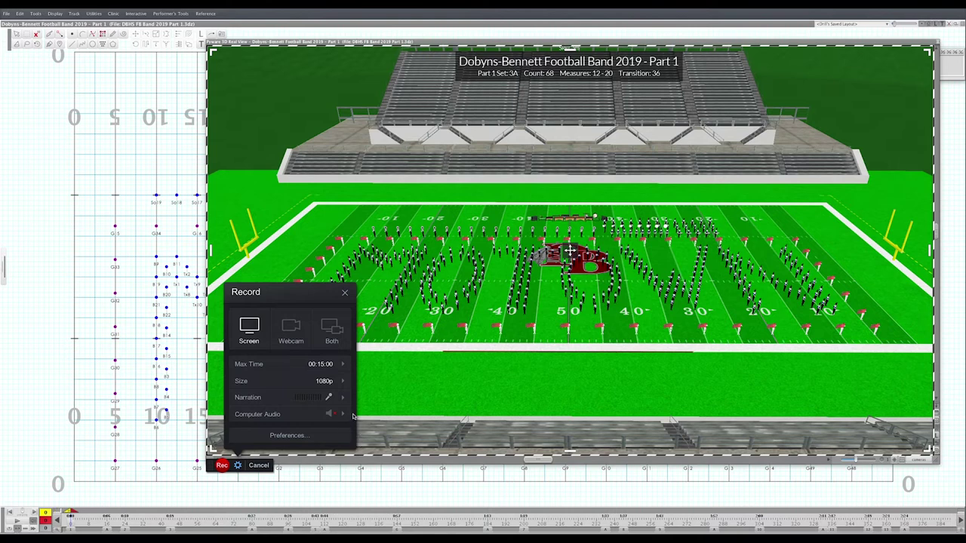
{"action": "mouse_move", "coordinate": [330, 418]}
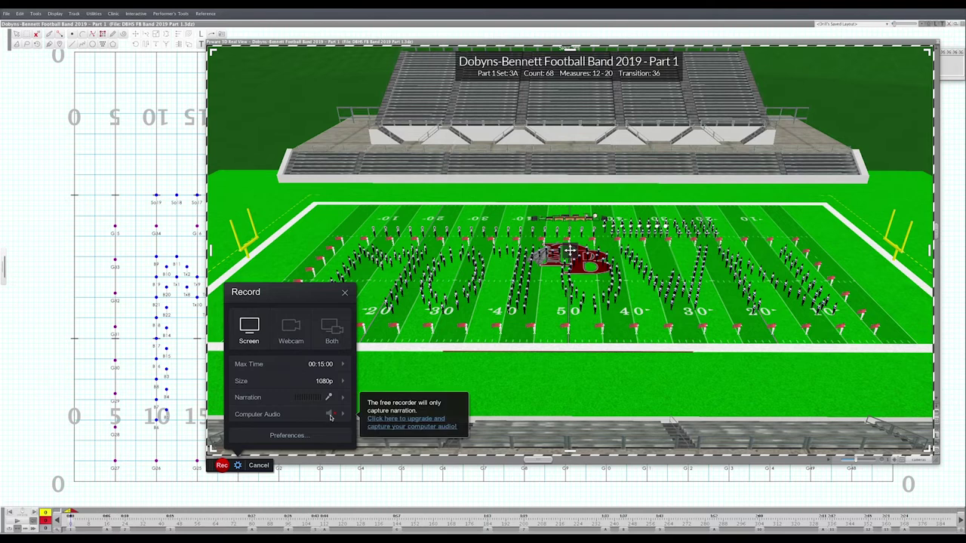
{"action": "left_click", "coordinate": [318, 403]}
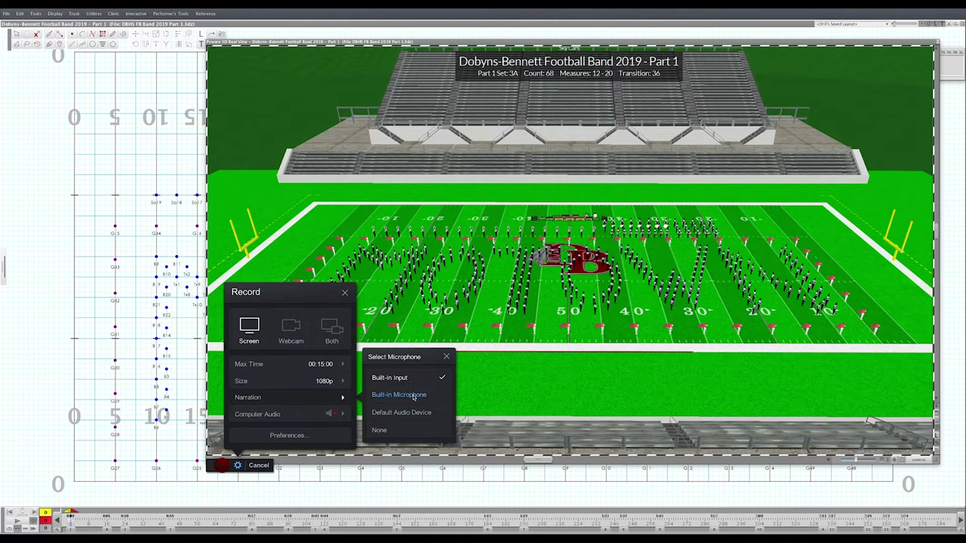
{"action": "left_click", "coordinate": [413, 395]}
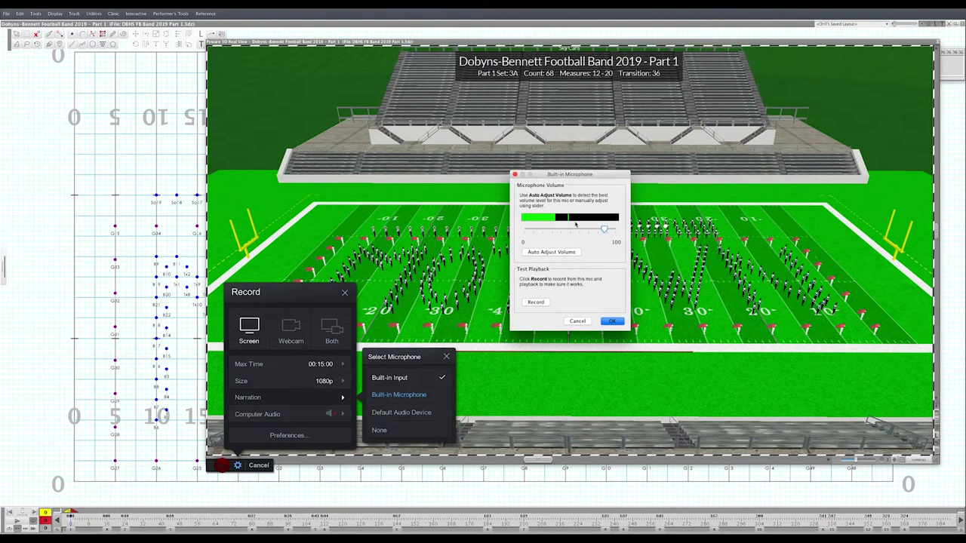
{"action": "left_click", "coordinate": [612, 321]}
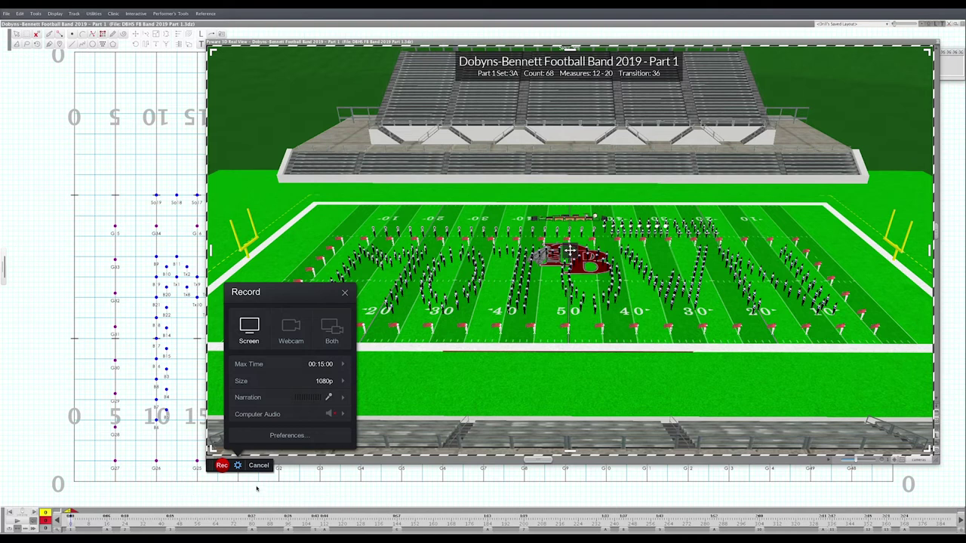
- Record the drill playing from Set 1 and pause the recording at 0:17.58, Set 3, count 44
{"action": "key", "text": "XF86AudioLowerVolume"}
{"action": "key", "text": "XF86AudioRaiseVolume"}
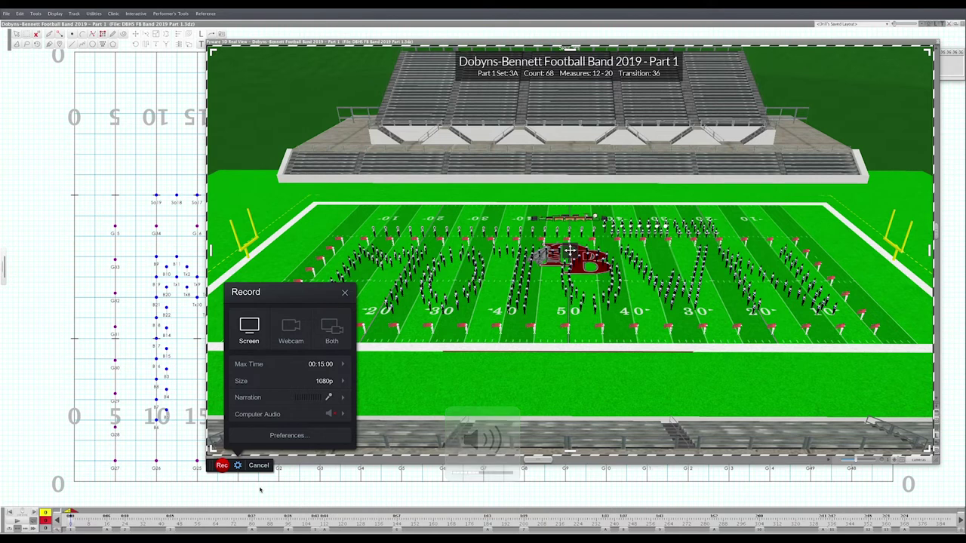
{"action": "left_click", "coordinate": [221, 465]}
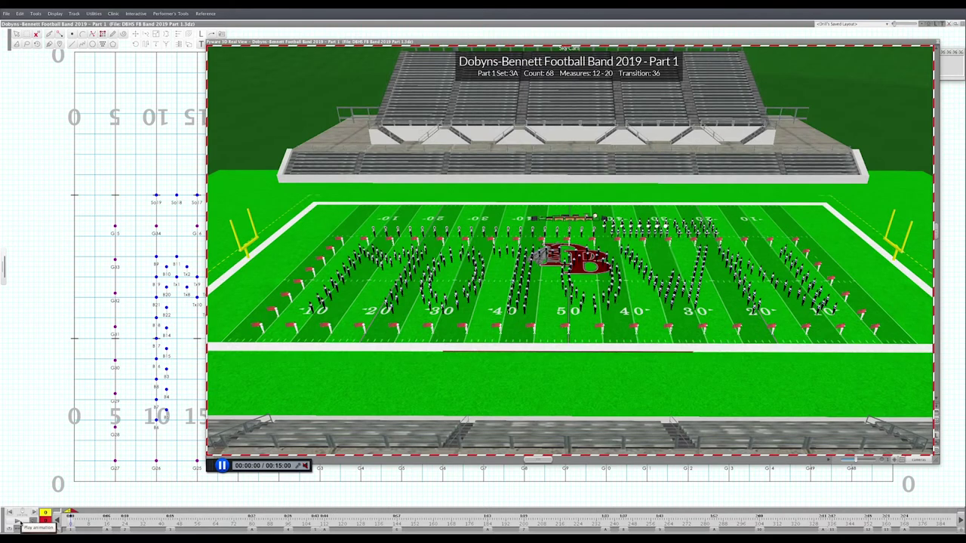
{"action": "left_click", "coordinate": [18, 520]}
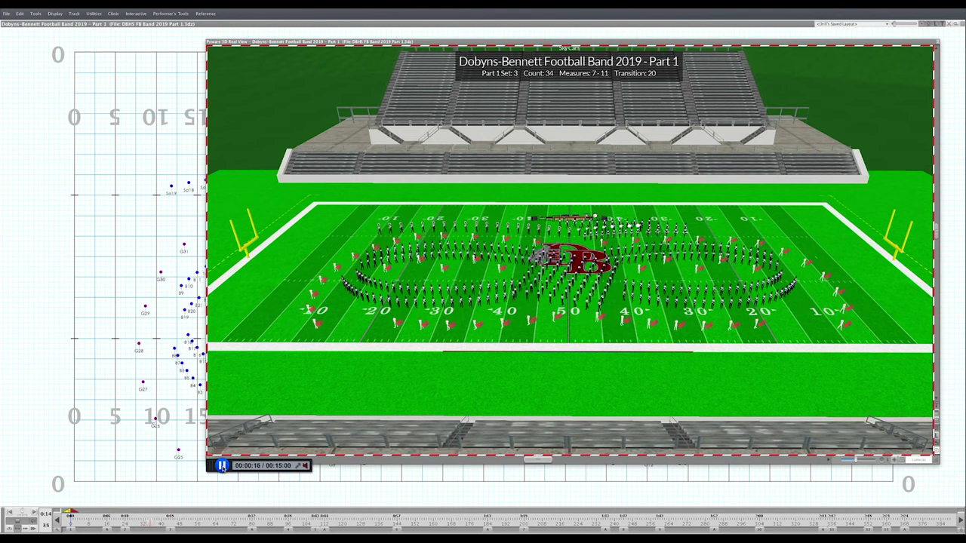
{"action": "left_click", "coordinate": [222, 466]}
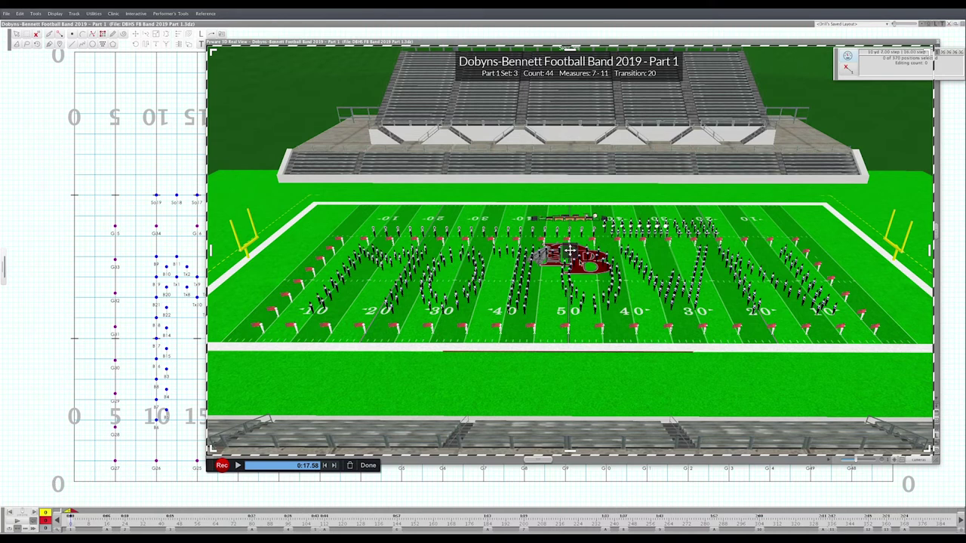
- Open the drill file DBHS FB Band 2019 Part 2.3dz from File > Open Drill
{"action": "left_click", "coordinate": [6, 14]}
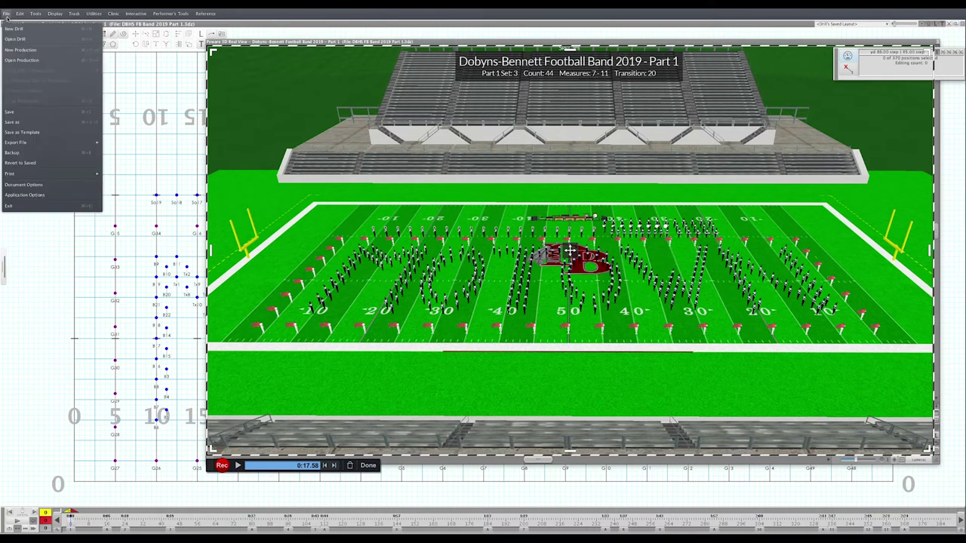
{"action": "left_click", "coordinate": [9, 40]}
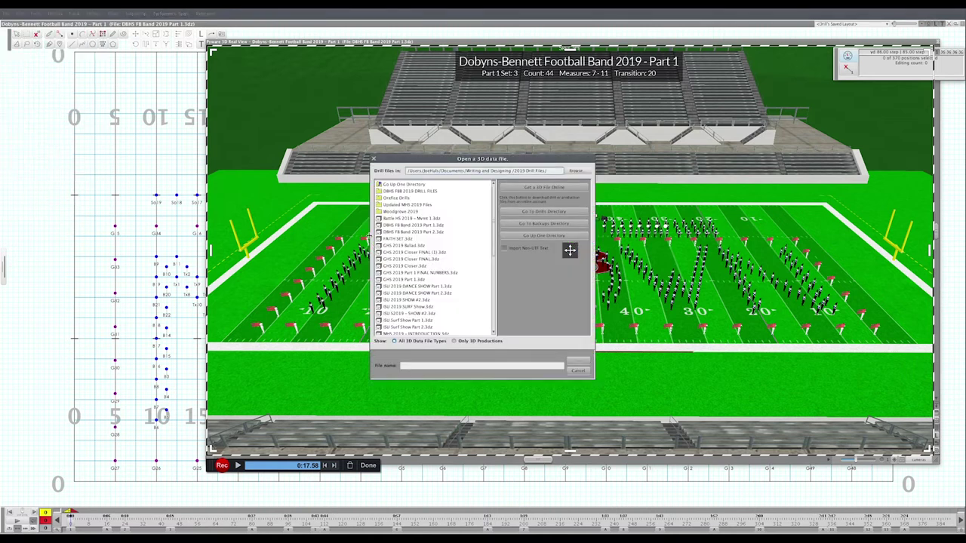
{"action": "double_click", "coordinate": [433, 233]}
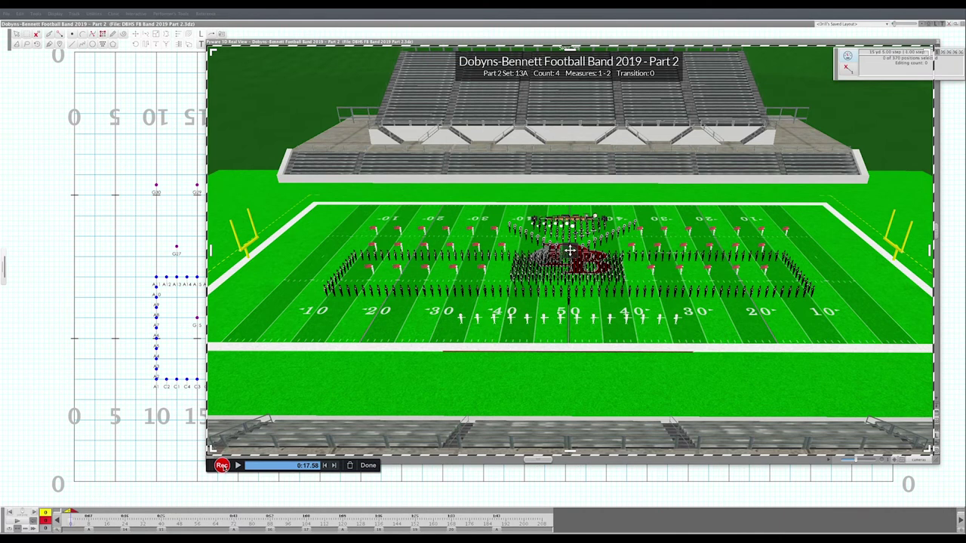
- Resume recording through the Part 2 playback, then pause again at about 0:32
{"action": "left_click", "coordinate": [222, 466]}
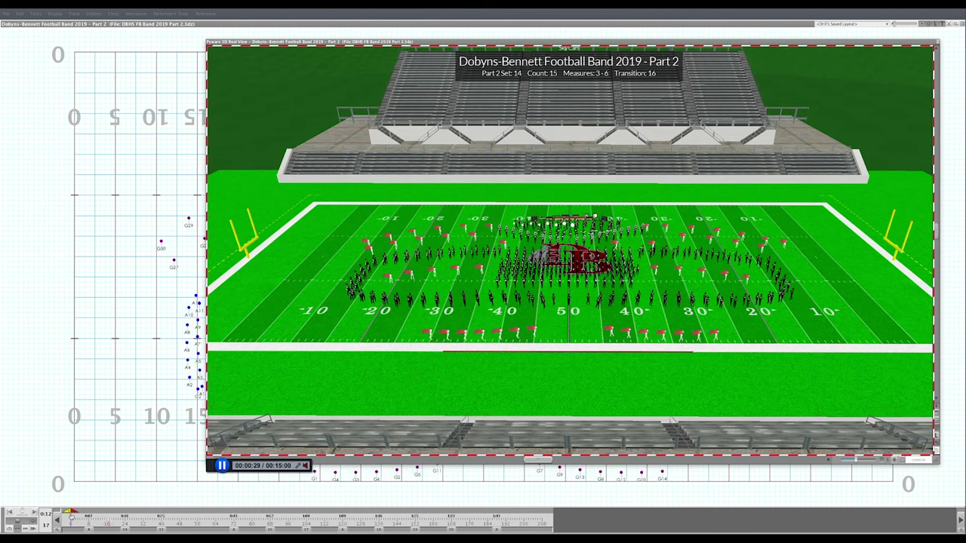
{"action": "left_click", "coordinate": [222, 466]}
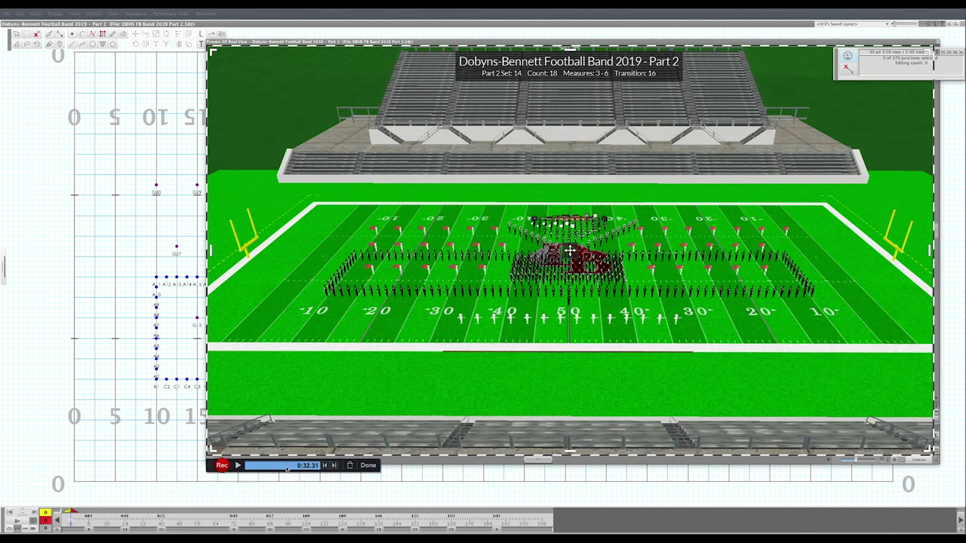
- Save the recording as the video file 'Great Halftime Show' and publish it as MP4
{"action": "left_click", "coordinate": [369, 466]}
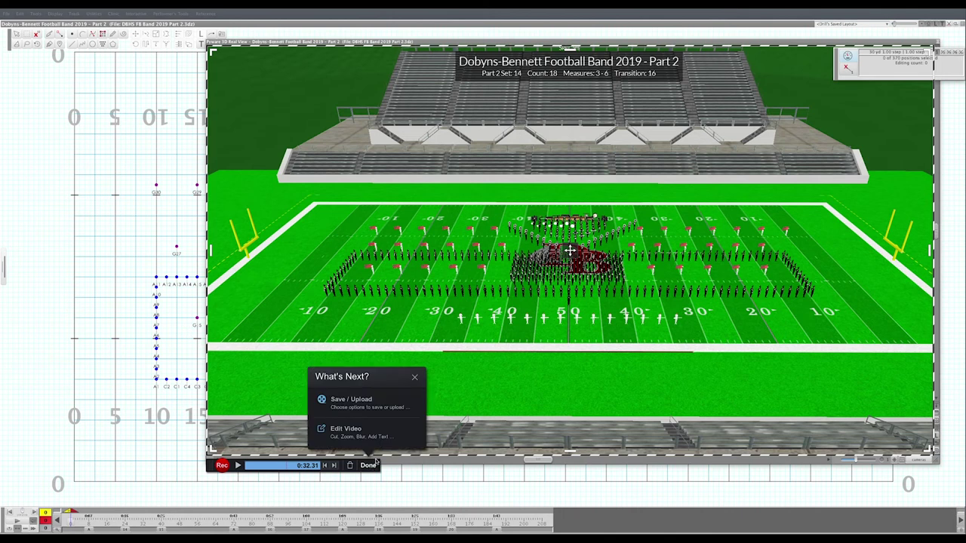
{"action": "left_click", "coordinate": [366, 405]}
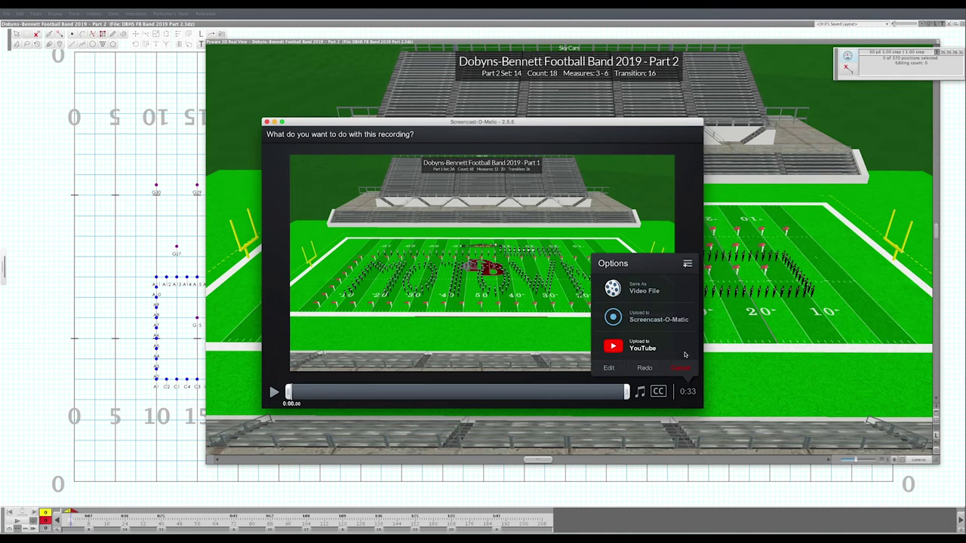
{"action": "left_click", "coordinate": [643, 290]}
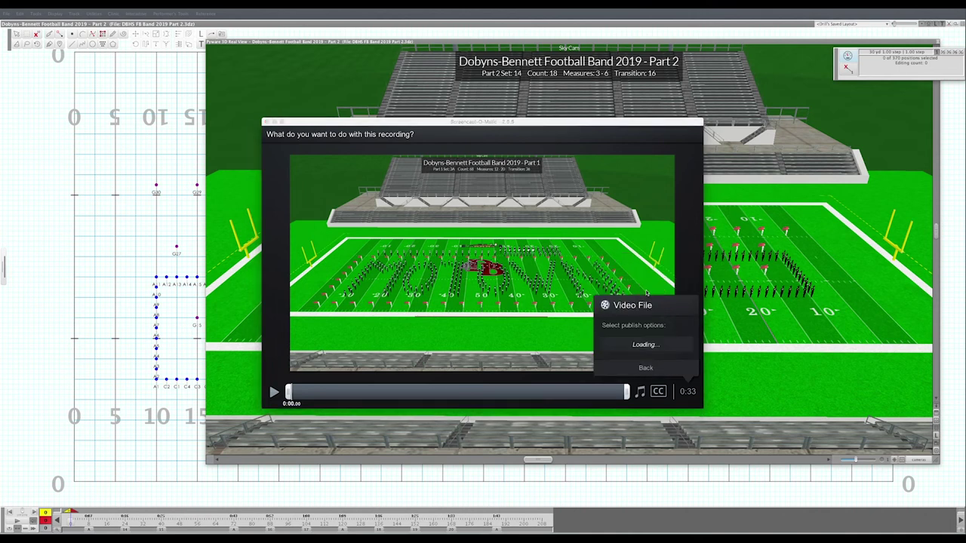
{"action": "left_click", "coordinate": [670, 279]}
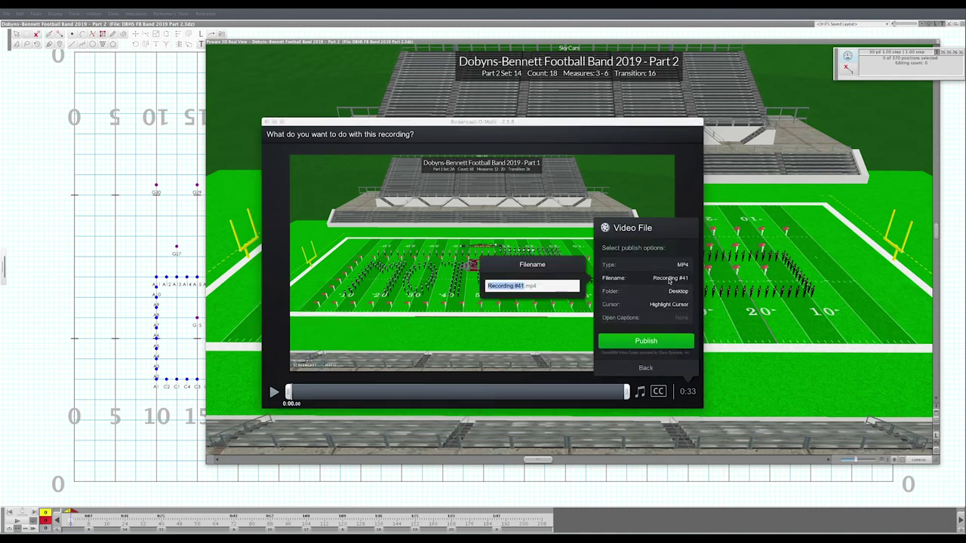
{"action": "type", "text": "Great Halftime Show"}
{"action": "key", "text": "Return"}
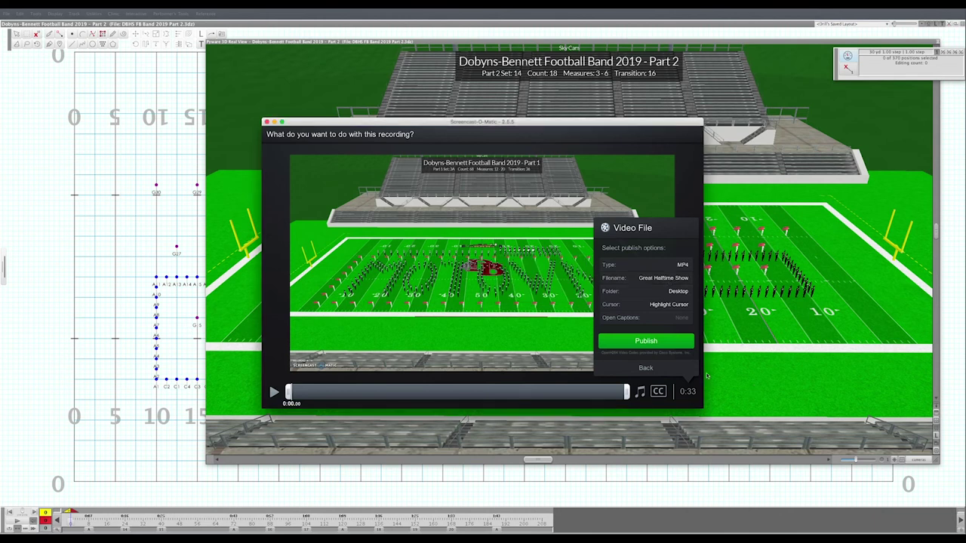
{"action": "left_click", "coordinate": [646, 340]}
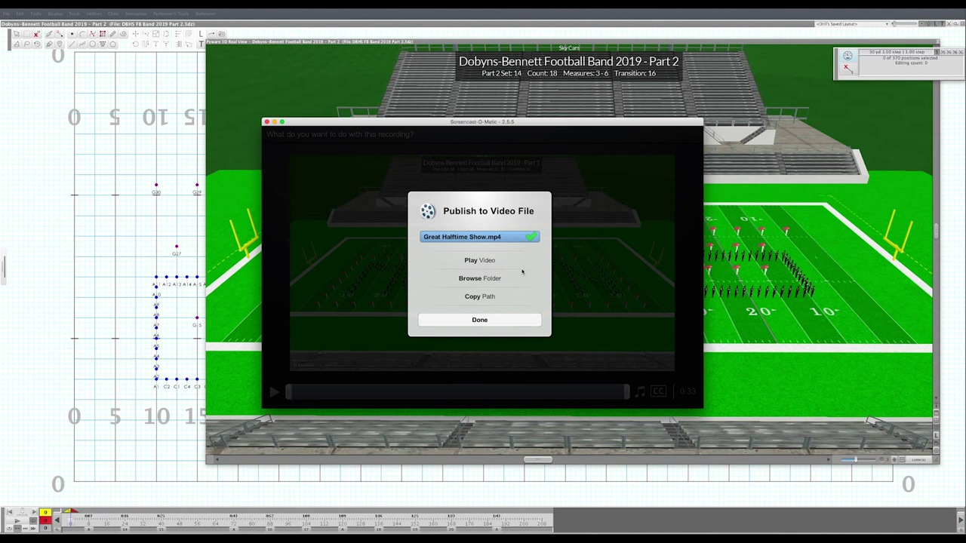
{"action": "left_click", "coordinate": [522, 315]}
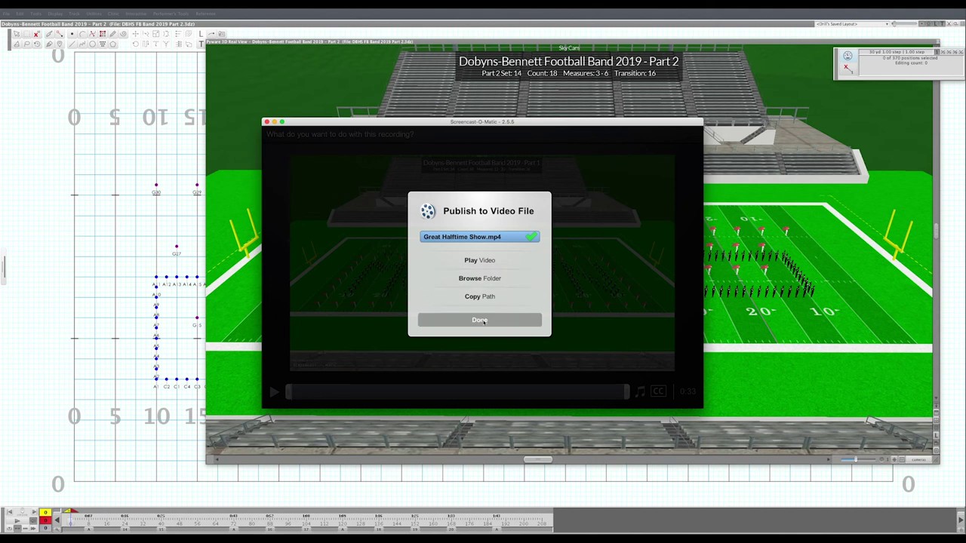